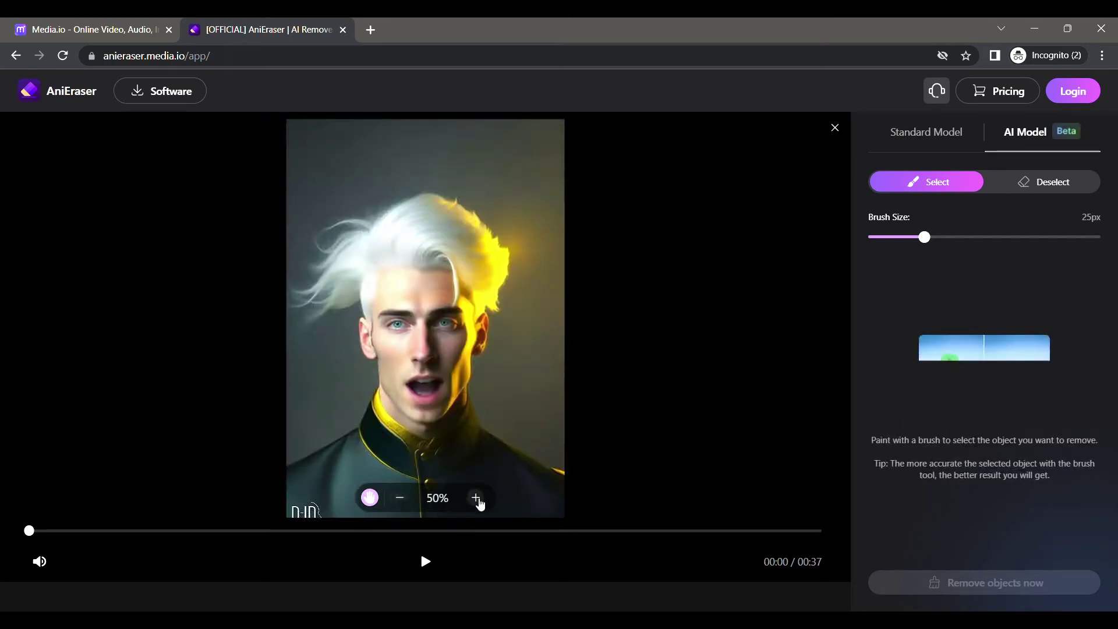
Zoom the video to 90%, shrink the brush to 16px, and paint over the lower-left D-ID logo.
left_click(476, 499)
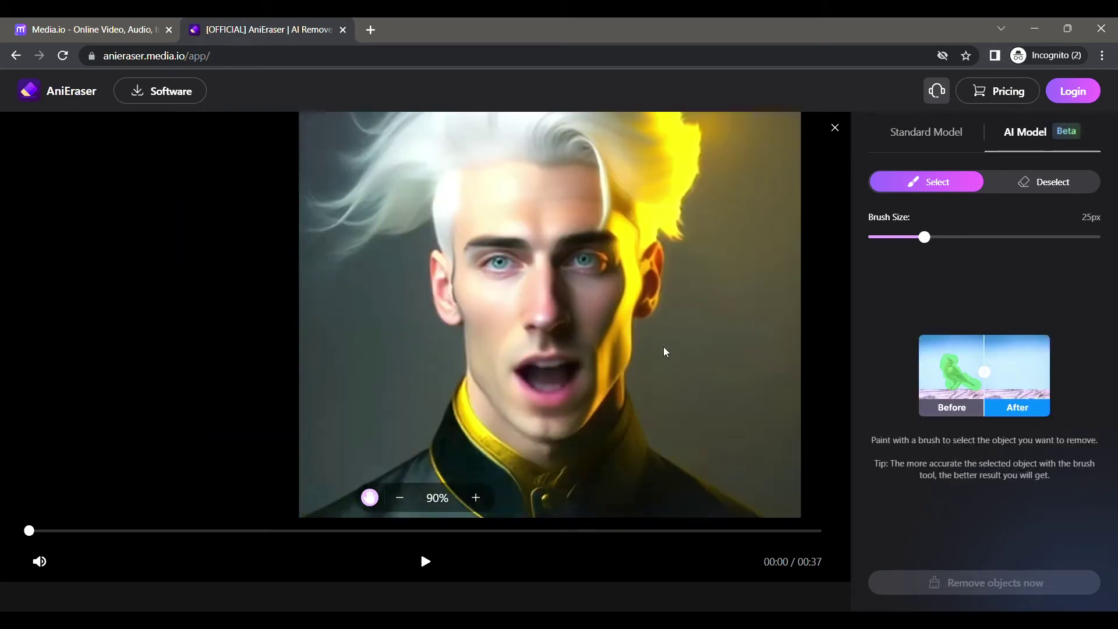
scroll(715, 331, "down", 5)
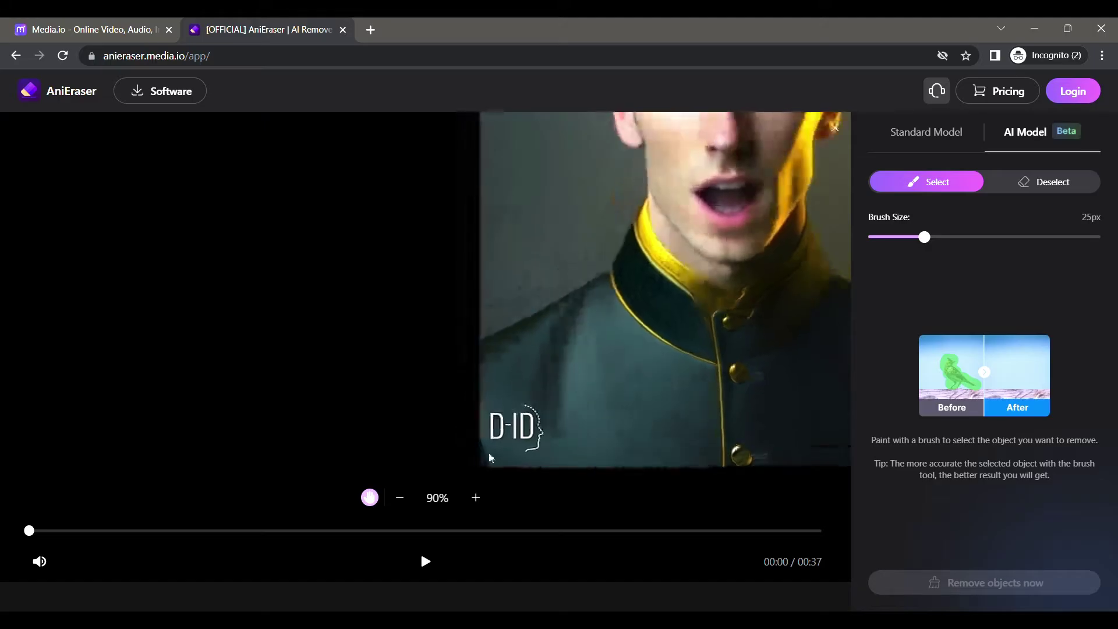
left_click_drag(925, 237, 903, 239)
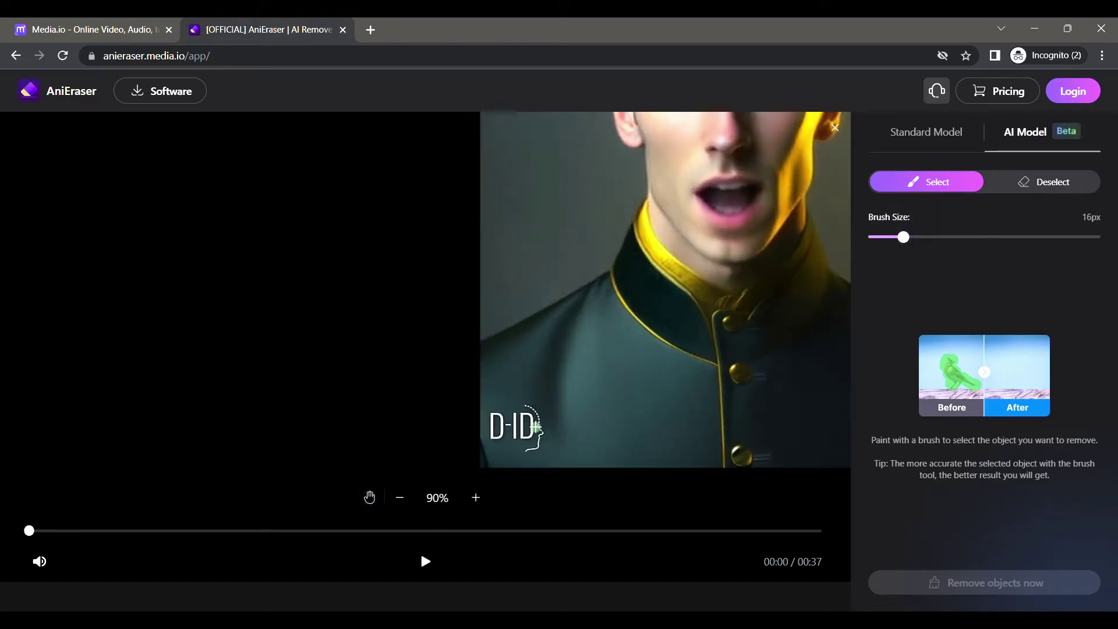
mouse_move(482, 417)
left_mouse_down()
mouse_move(493, 438)
mouse_move(494, 415)
mouse_move(515, 428)
mouse_move(522, 417)
mouse_move(524, 436)
mouse_move(527, 404)
mouse_move(542, 434)
left_mouse_up()
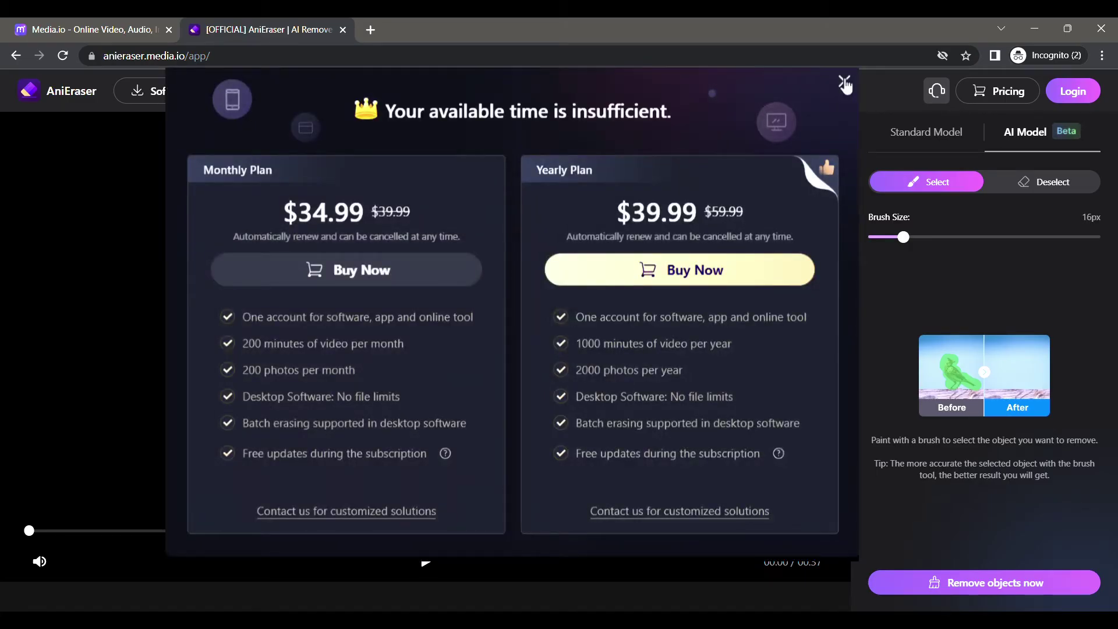
Close the insufficient-time pricing popup and run Remove objects now on the masked watermark.
left_click(843, 83)
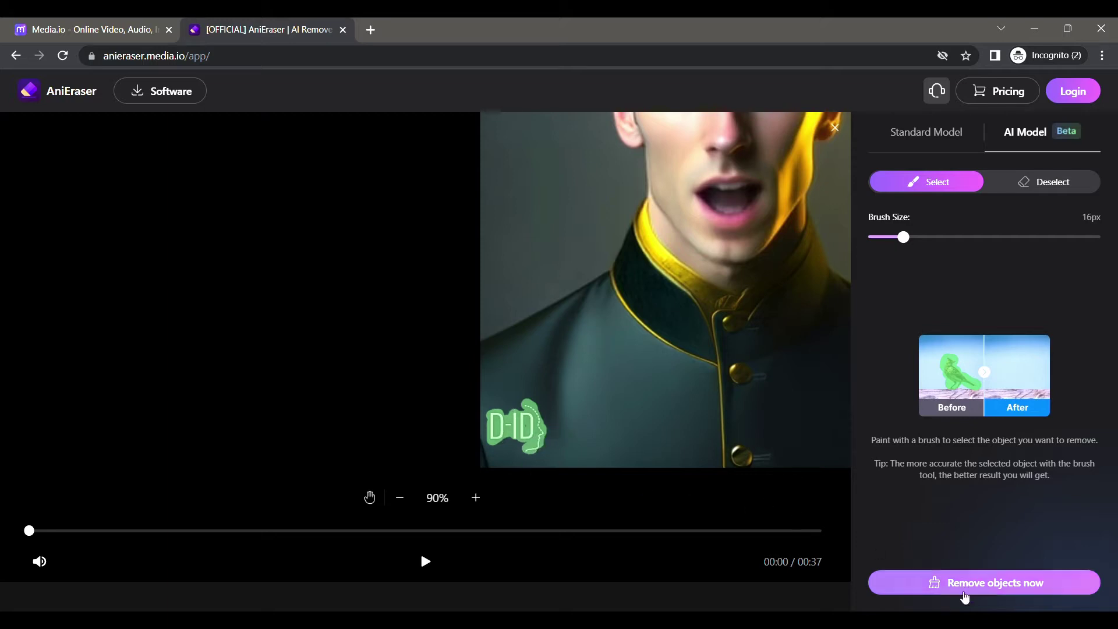
left_click(1003, 589)
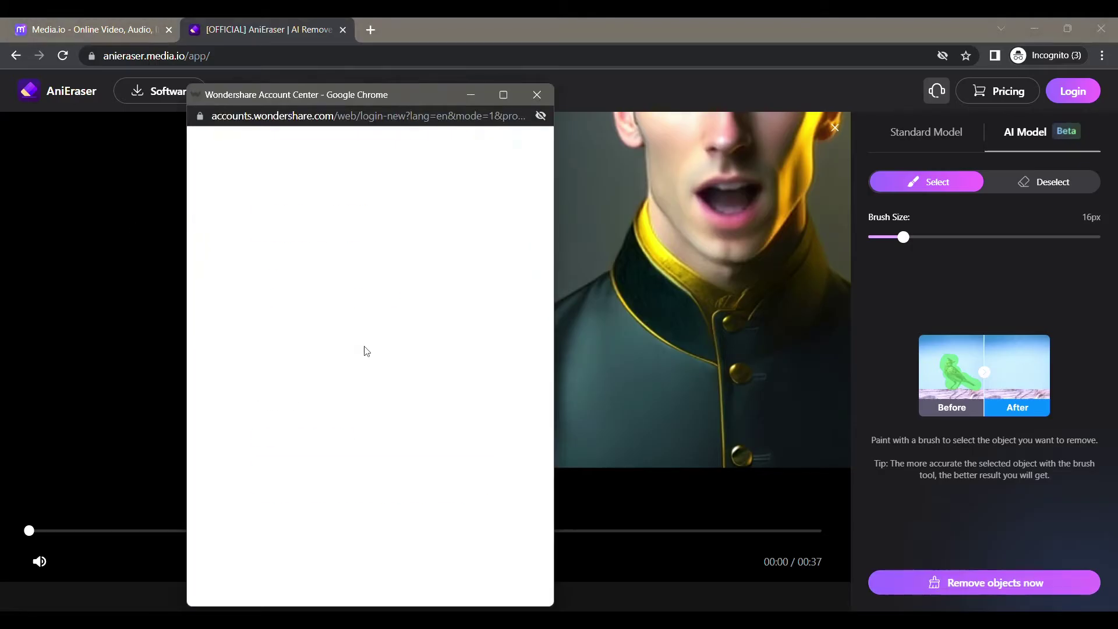
Move the sign-in window aside, open its Create account form, then switch to Temp Mail.
left_click_drag(433, 92, 554, 87)
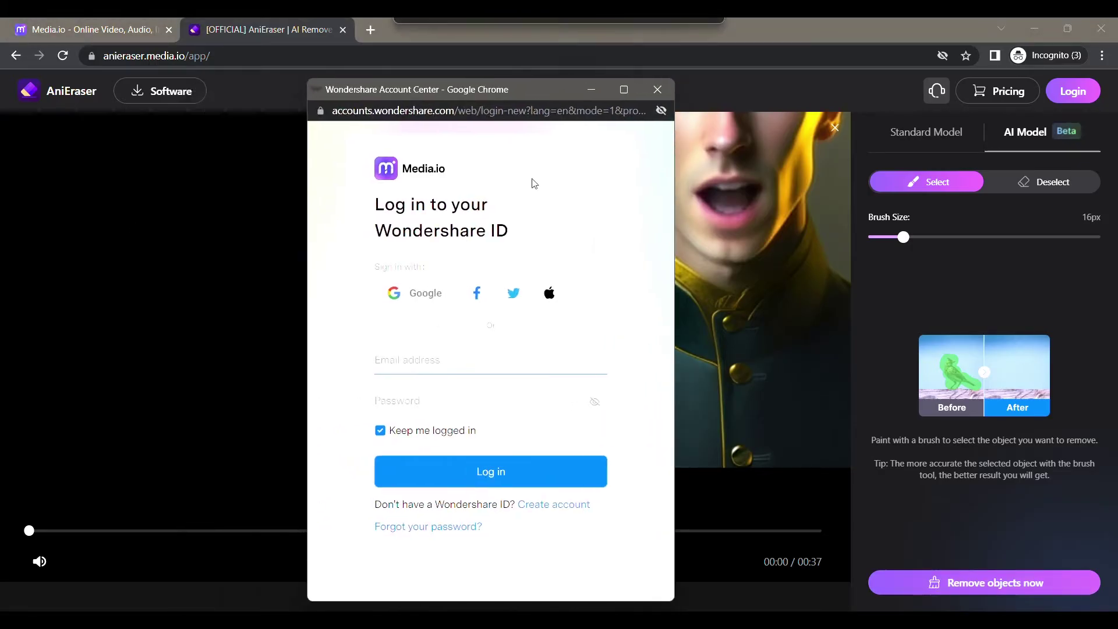
left_click(550, 512)
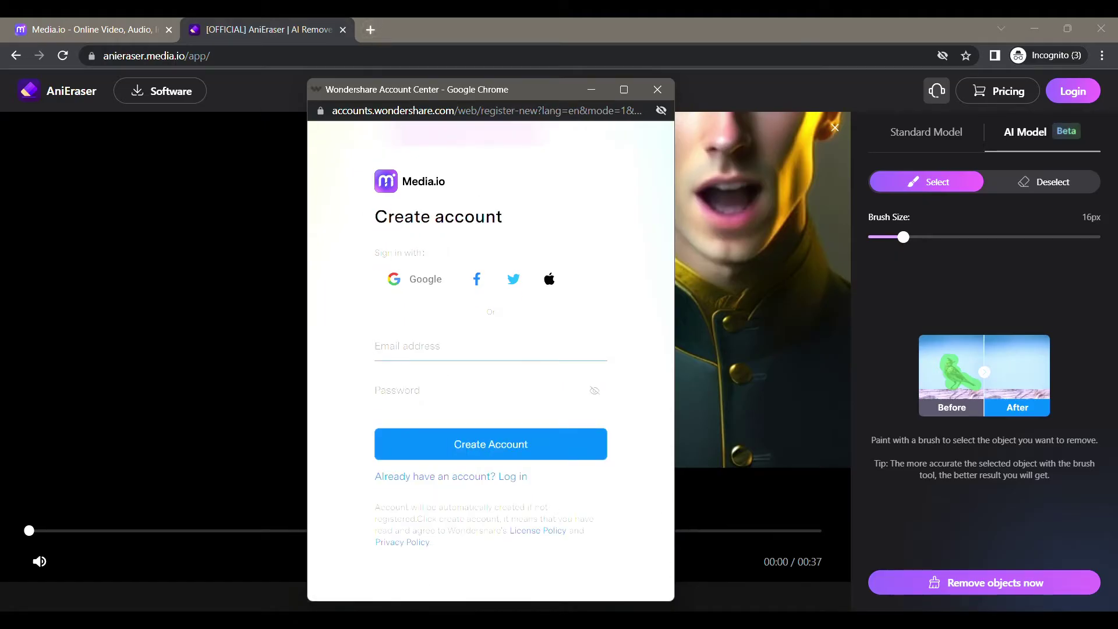
key("alt+Tab")
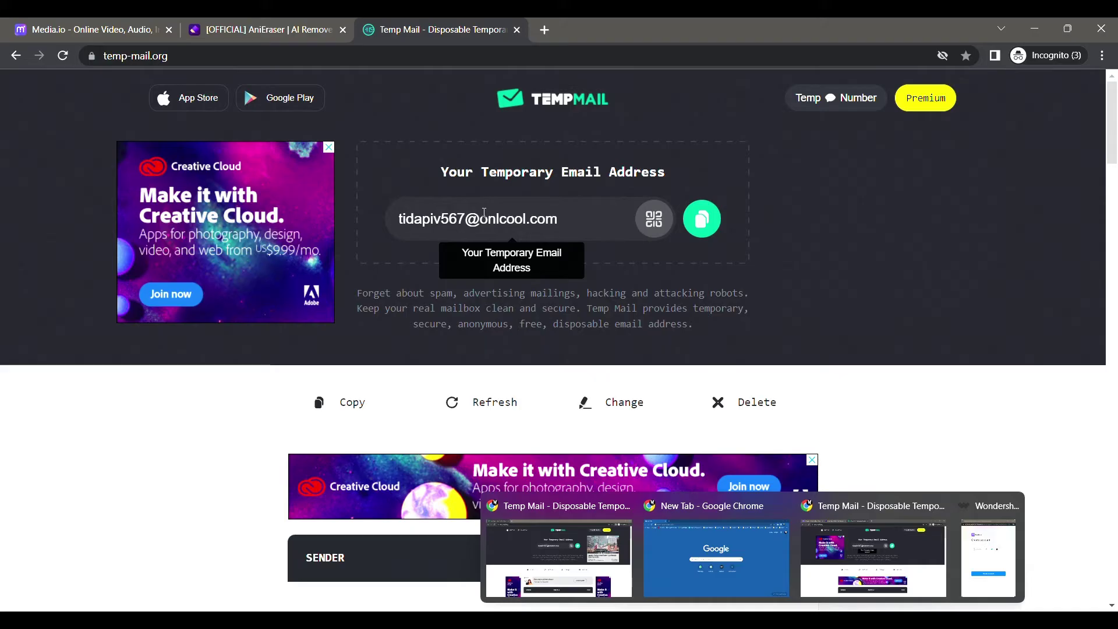
Copy the generated Temp Mail address and return to the AniEraser tab.
left_click(703, 221)
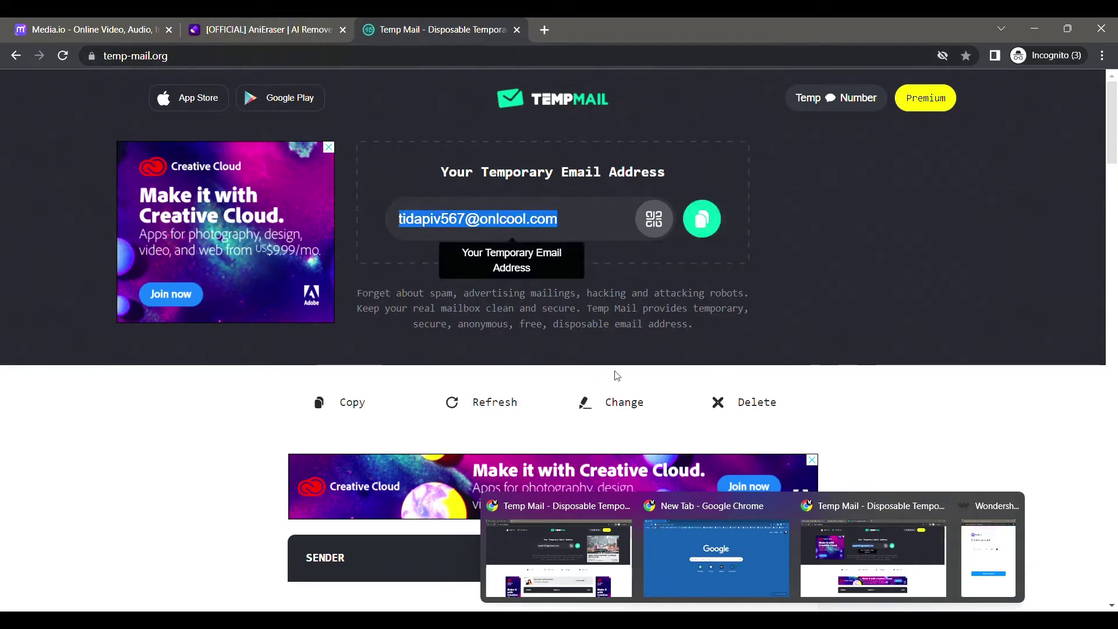
left_click(299, 32)
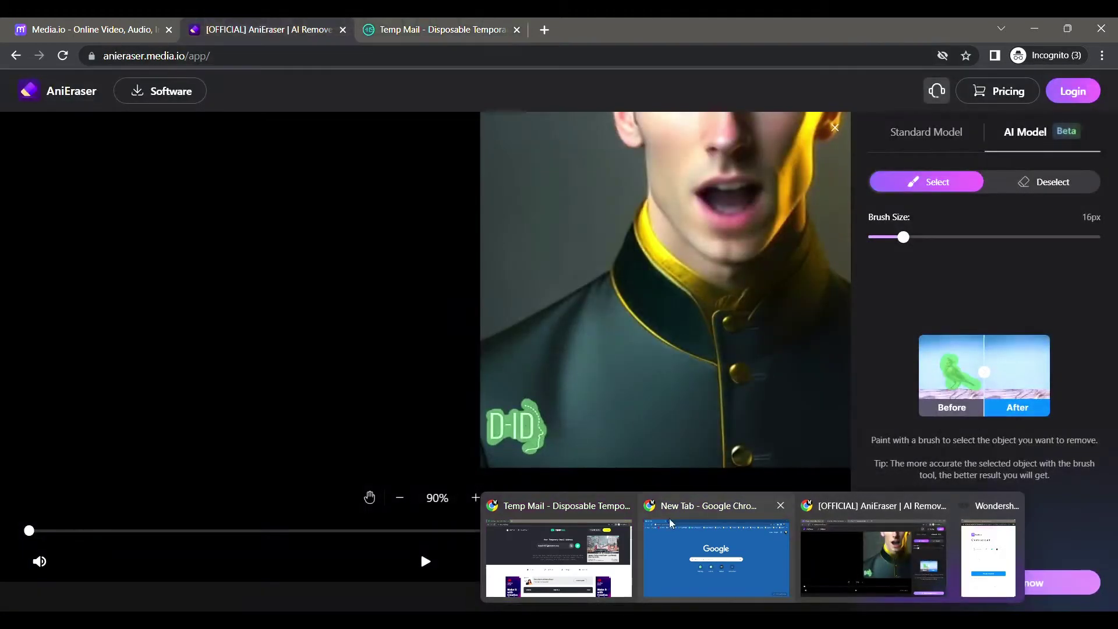
Create a Wondershare account using the pasted temporary email and a chosen password.
left_click(973, 533)
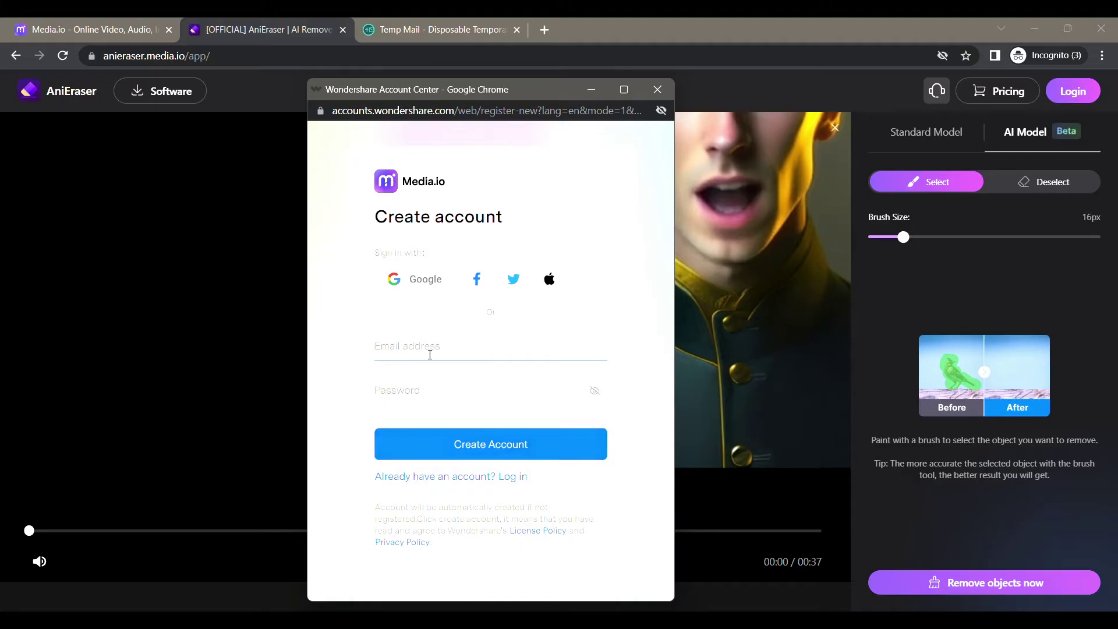
key("ctrl+v")
left_click(419, 389)
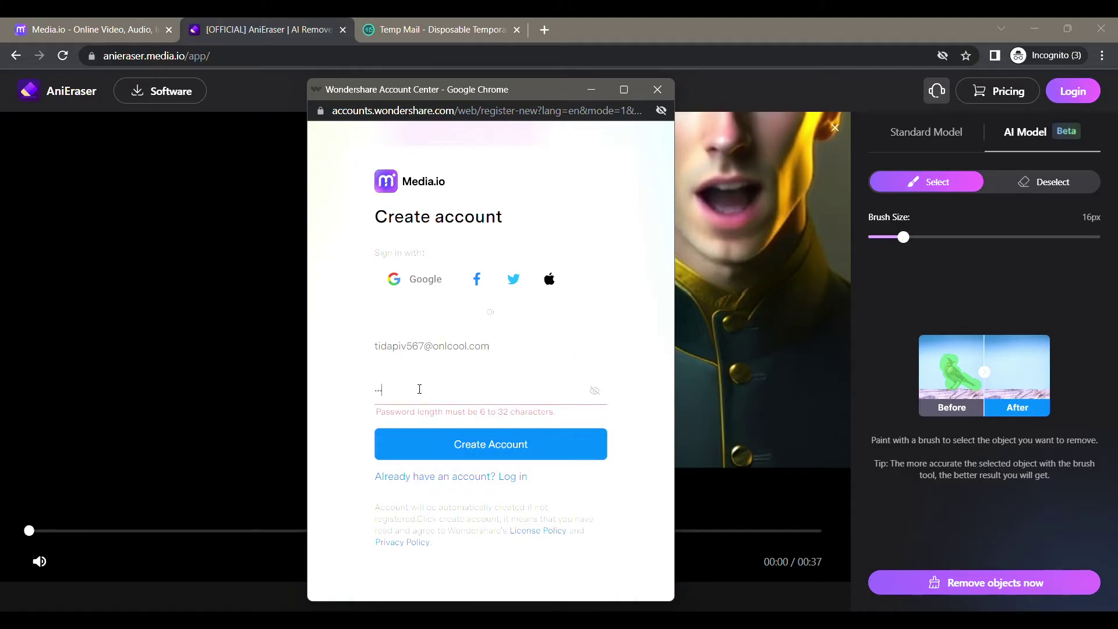
type("•••••••")
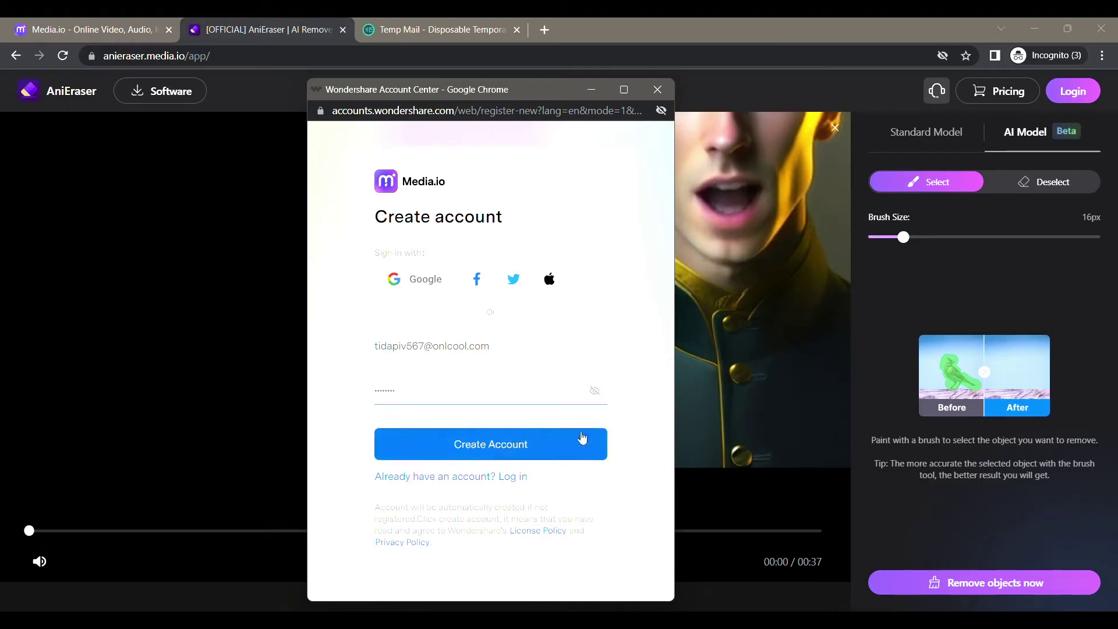
left_click(512, 447)
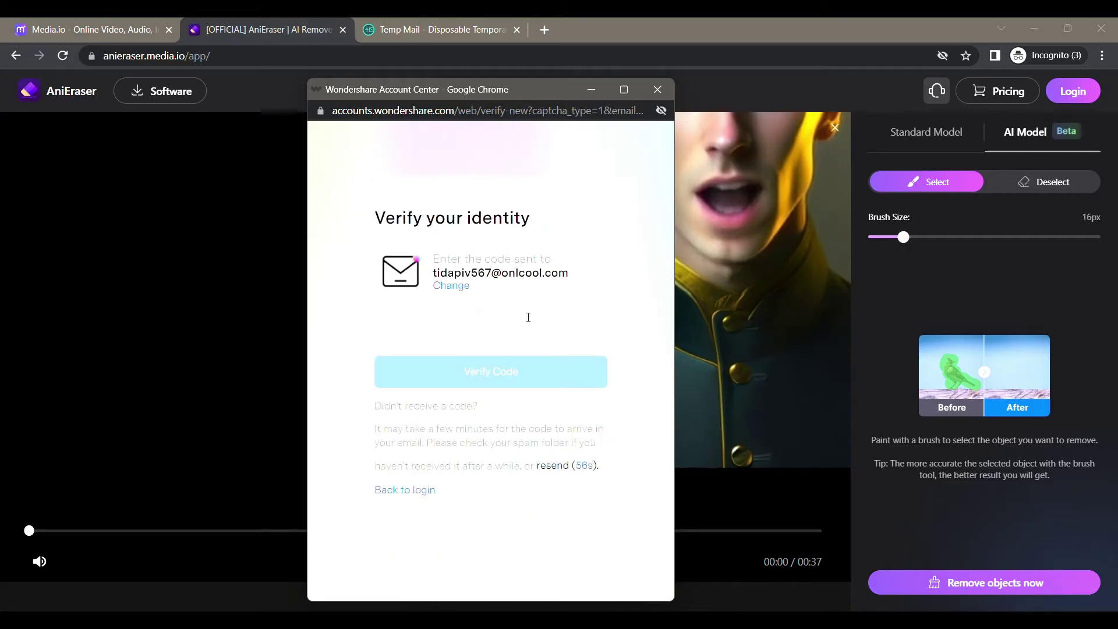
Open the Wondershare email in the Temp Mail inbox, select its six-digit code, and return to AniEraser.
left_click(417, 29)
scroll(768, 257, "down", 4)
scroll(884, 271, "down", 2)
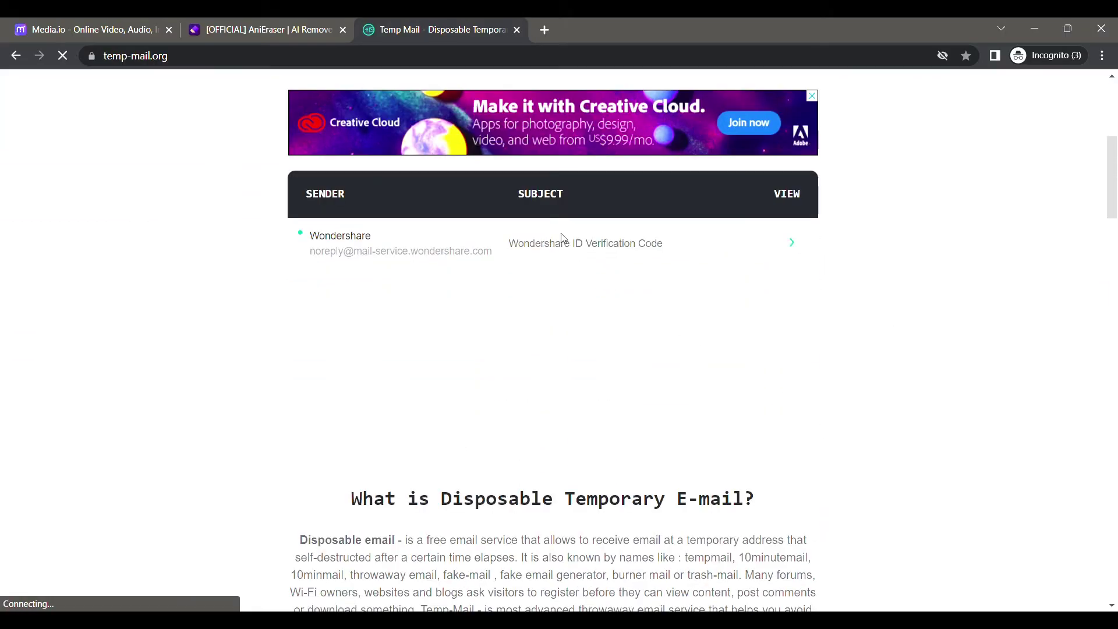
left_click(584, 247)
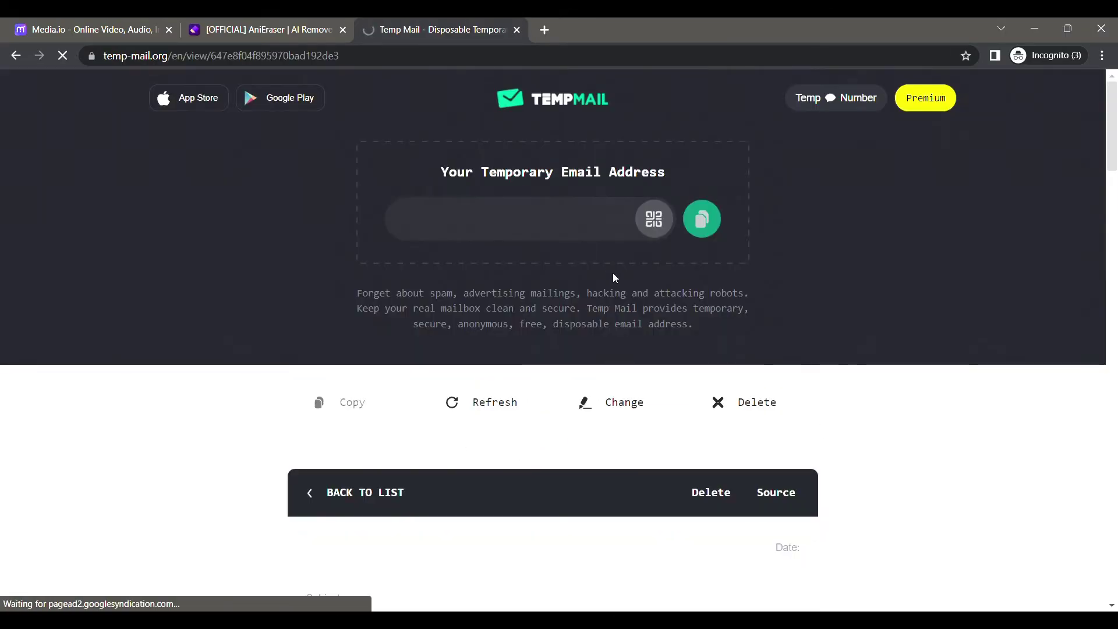
scroll(618, 283, "down", 2)
scroll(617, 279, "down", 4)
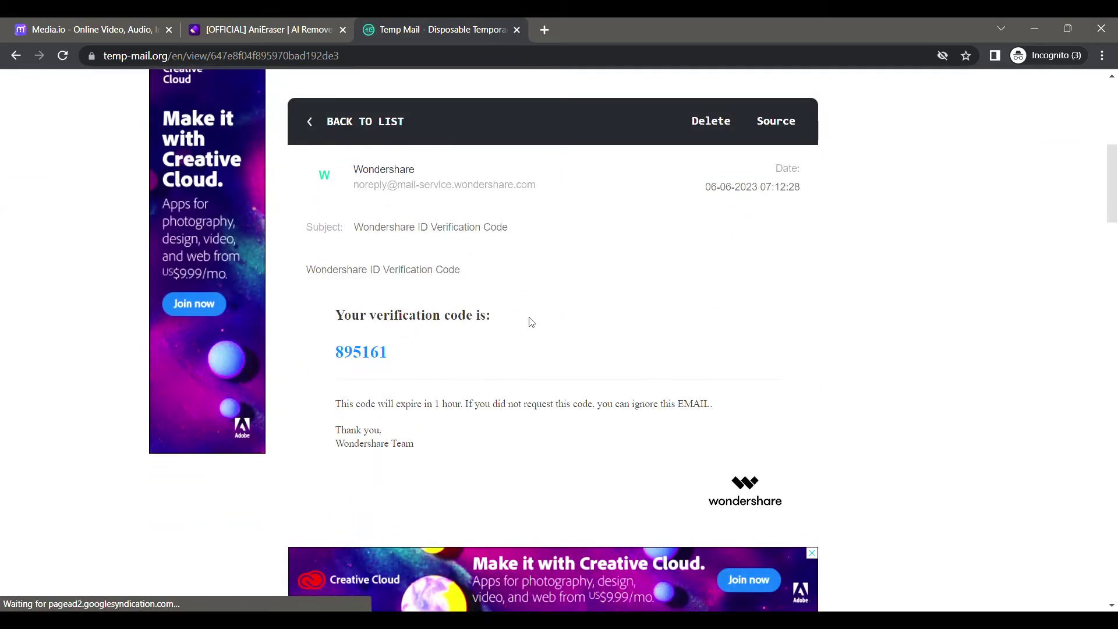
double_click(366, 351)
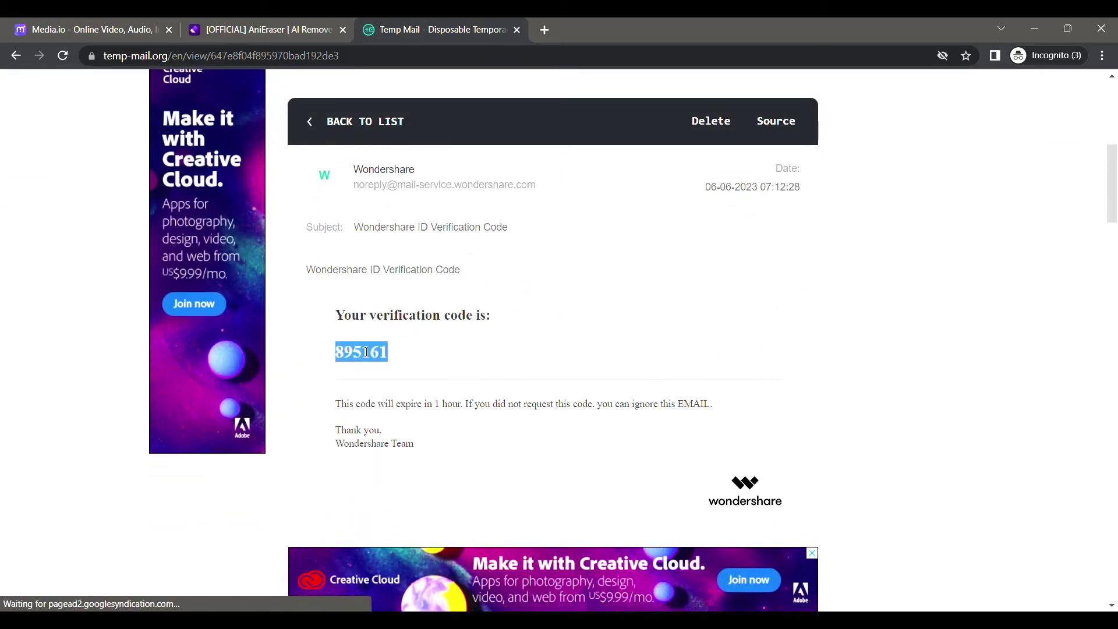
left_click(283, 28)
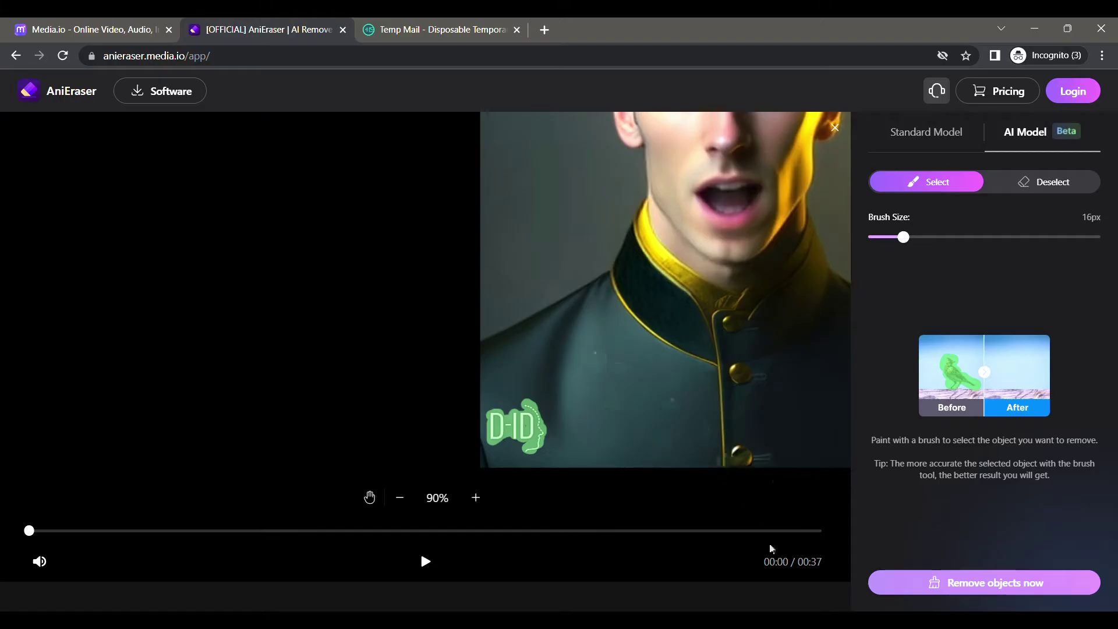
Paste the emailed six-digit code into the verification boxes and confirm it.
left_click(974, 549)
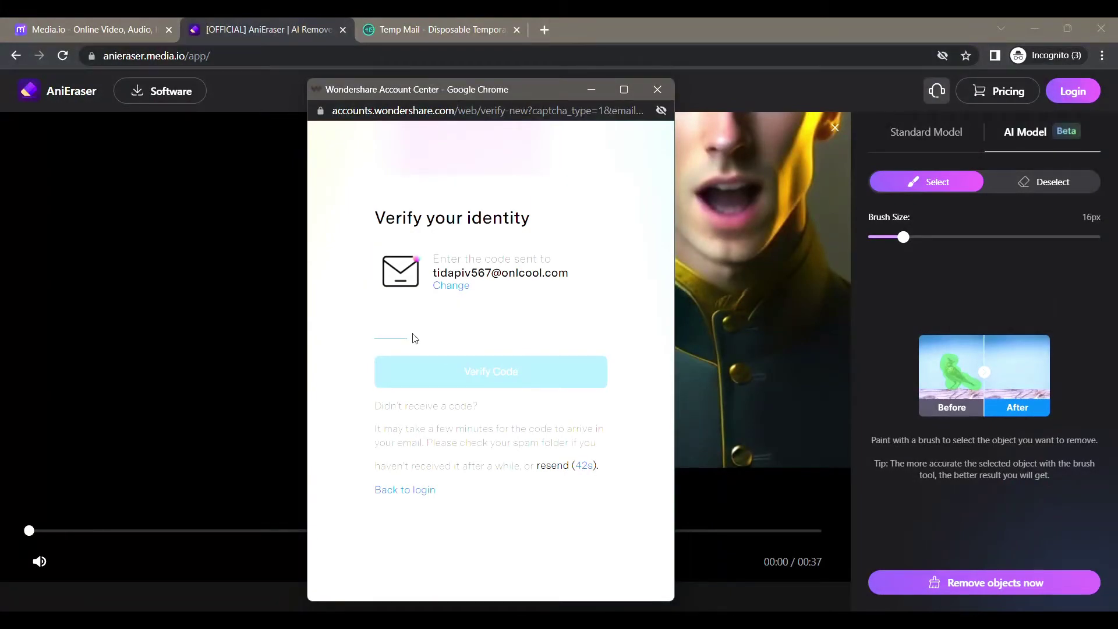
key("ctrl+v")
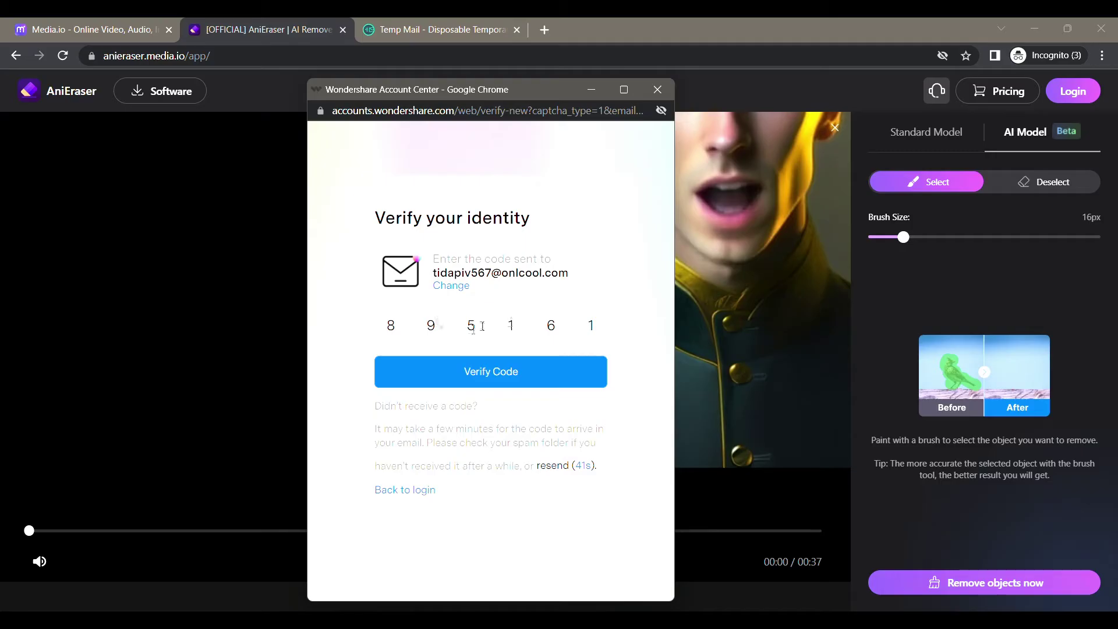
left_click(491, 376)
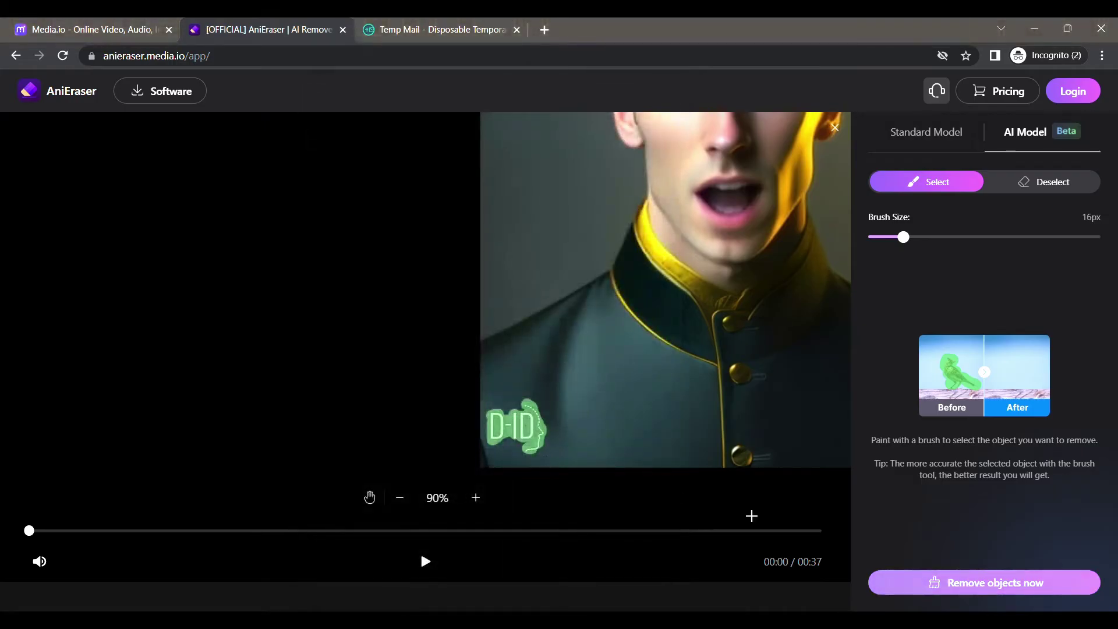
Remove the masked watermark, download the resulting mp4, and reopen the video with Edit Again.
left_click(1013, 584)
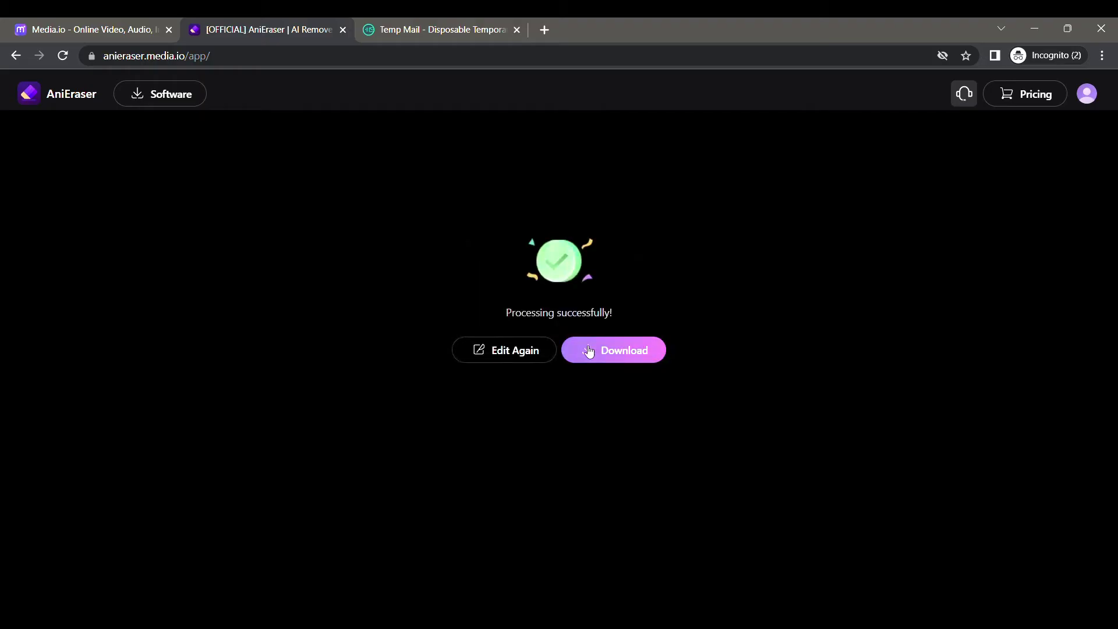
left_click(621, 351)
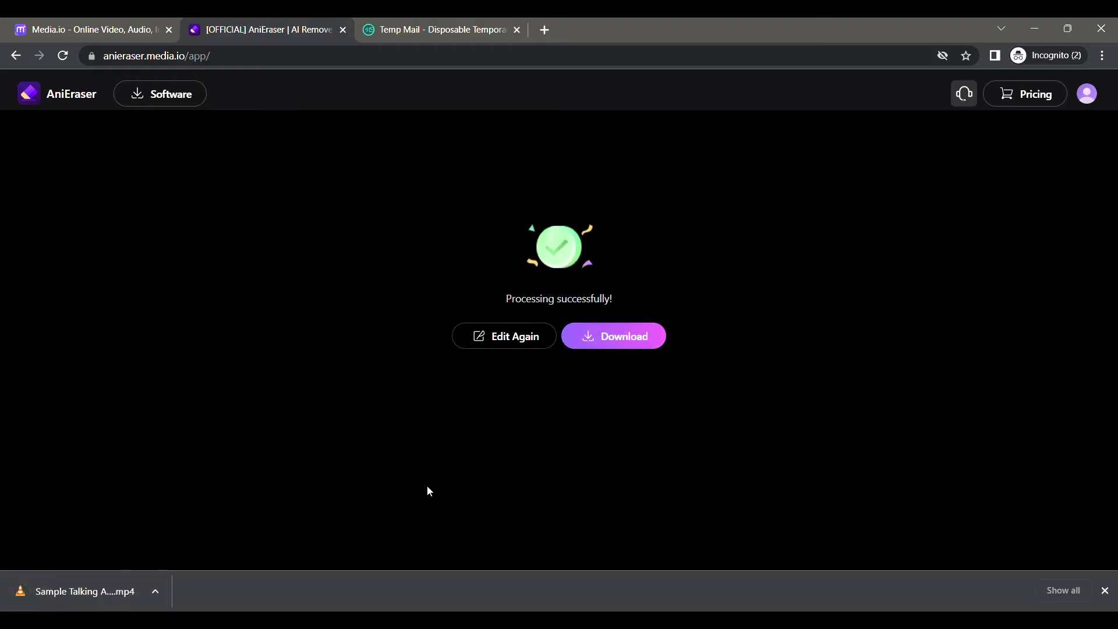
left_click(504, 342)
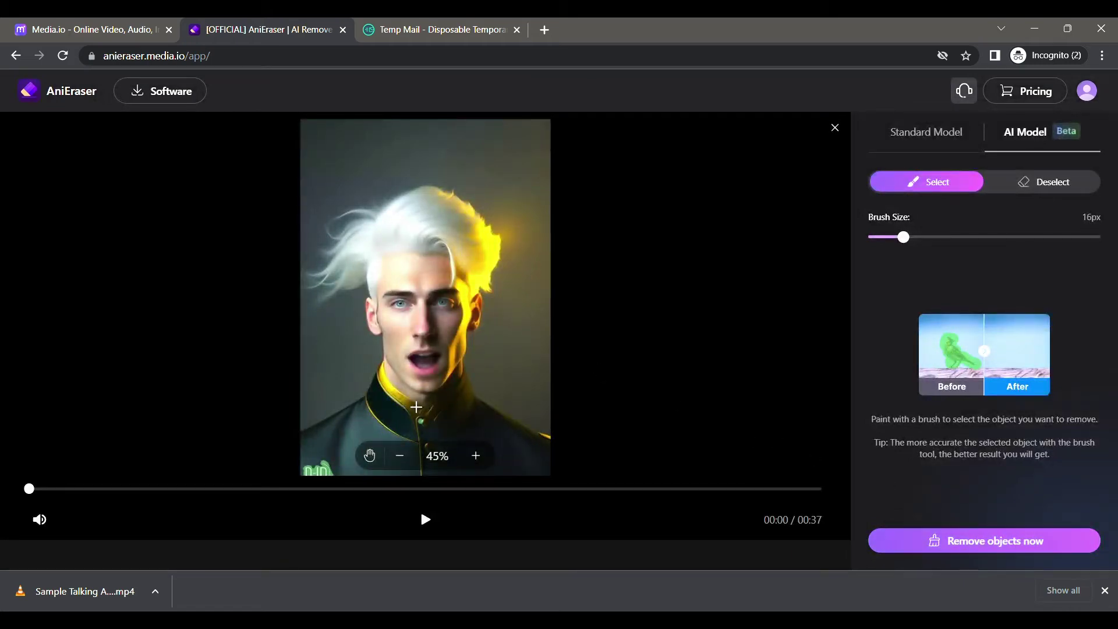
Retry removal, dismiss the insufficient-time pricing offer, and sign out via the avatar menu.
left_click(991, 551)
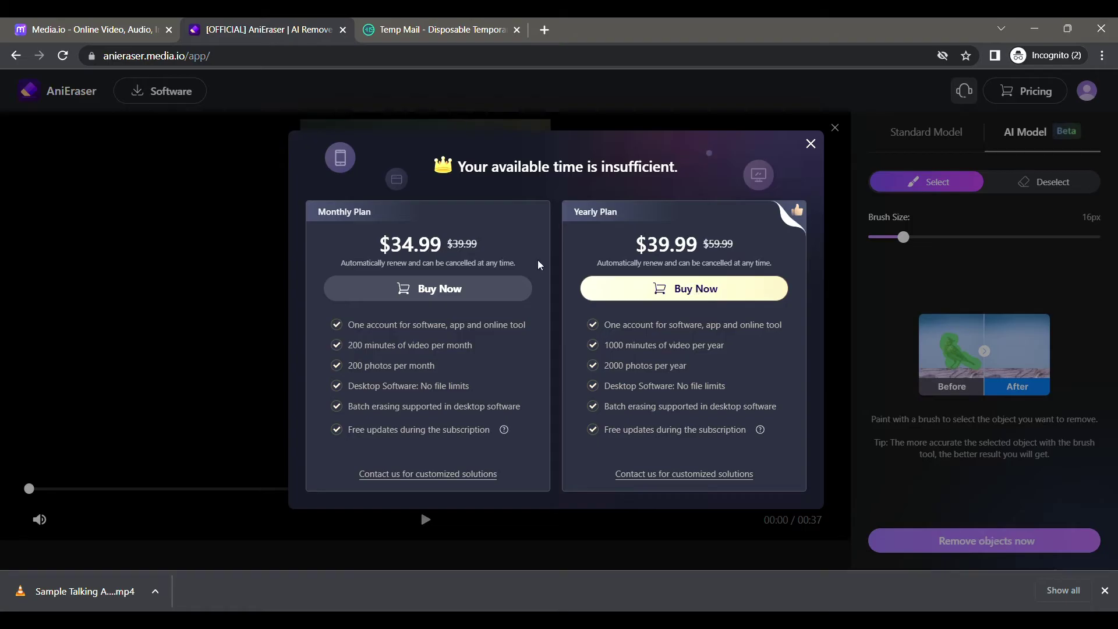
left_click(689, 294)
left_click(811, 143)
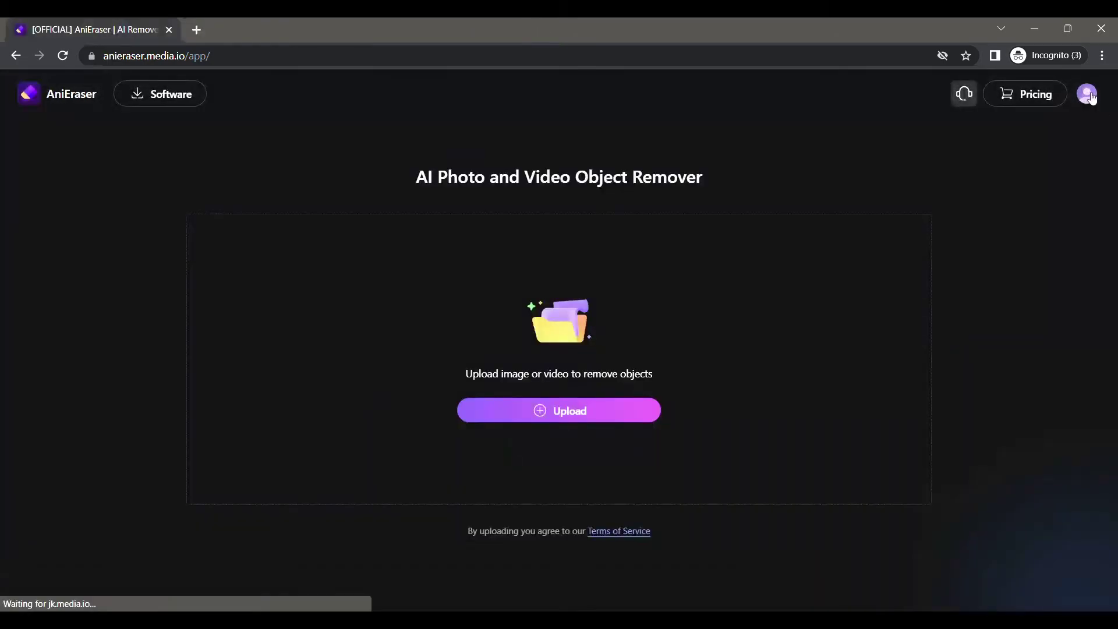
mouse_move(1091, 98)
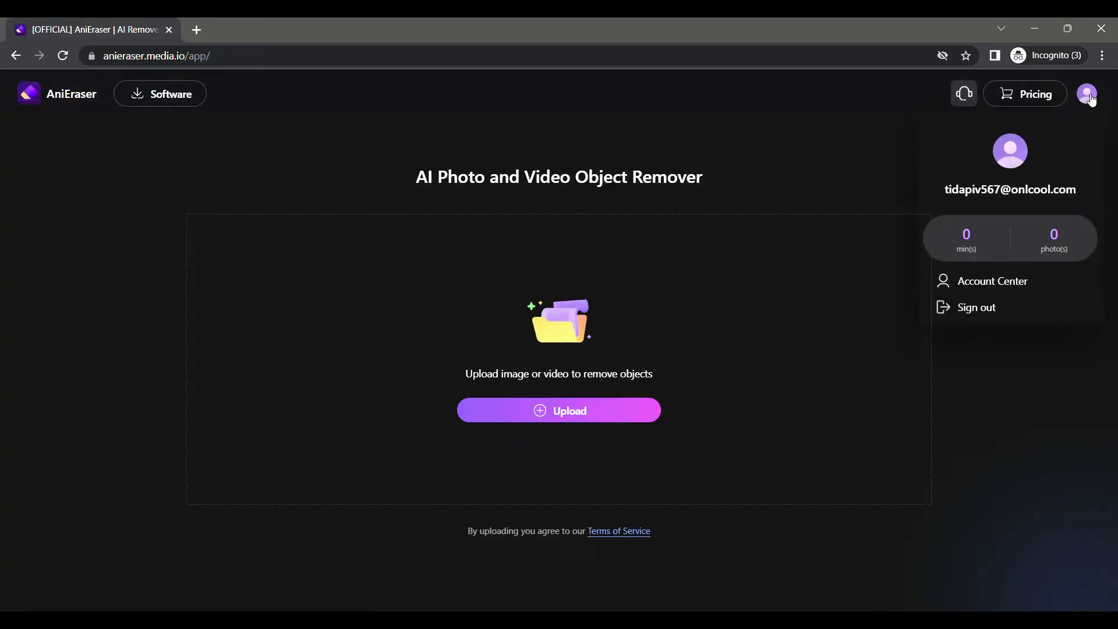
left_click(981, 313)
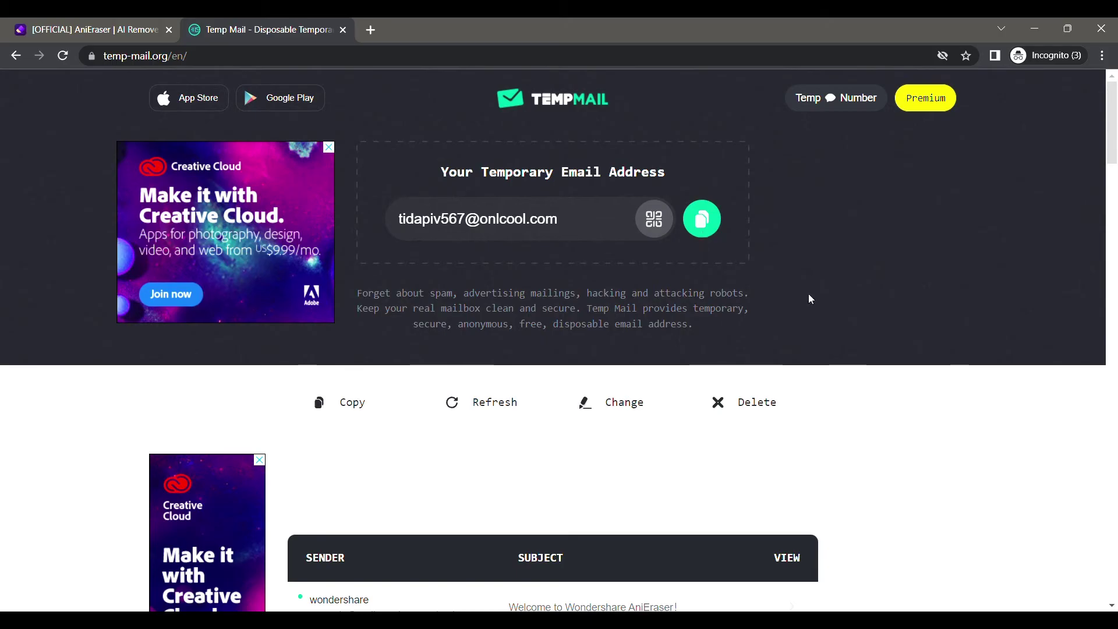
Delete the old Temp Mail address and copy the newly generated one.
scroll(807, 294, "down", 1)
scroll(806, 297, "up", 1)
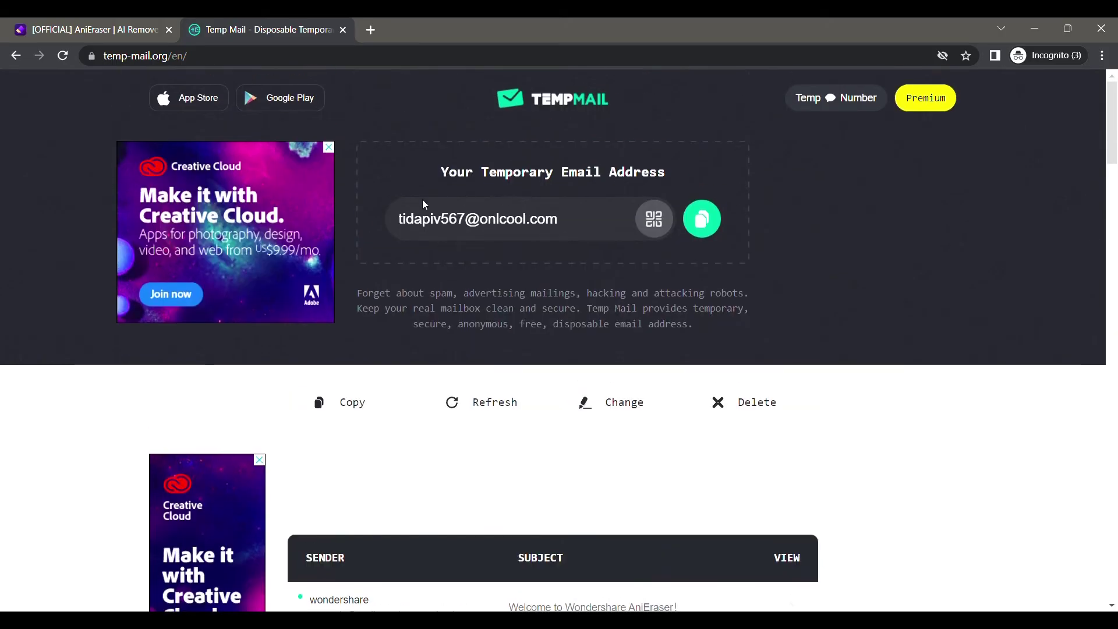
left_click(785, 407)
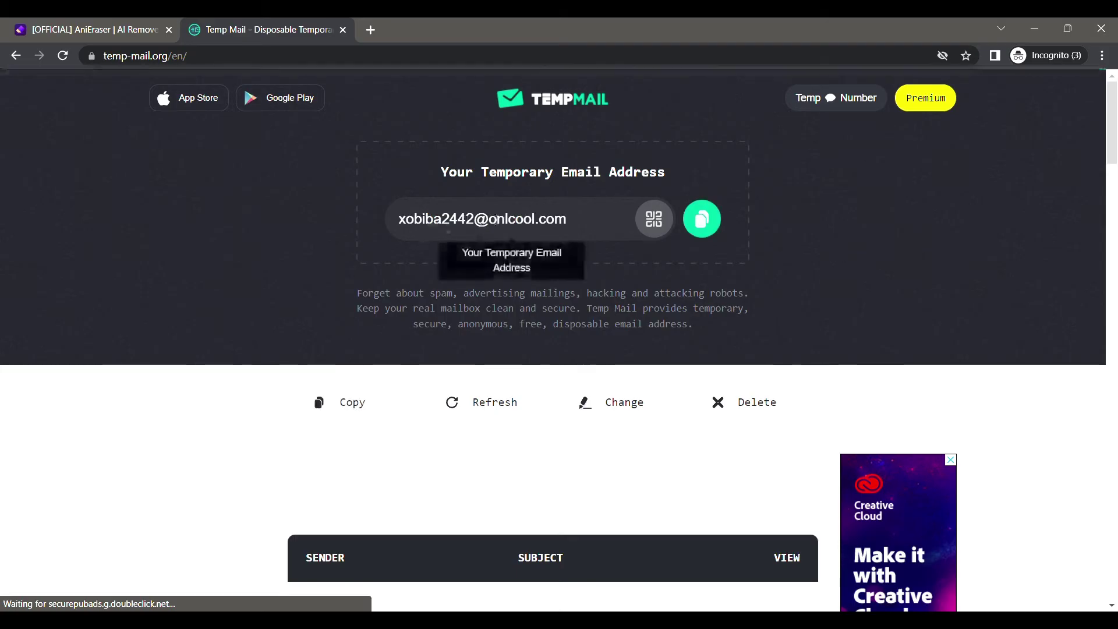
left_click(701, 224)
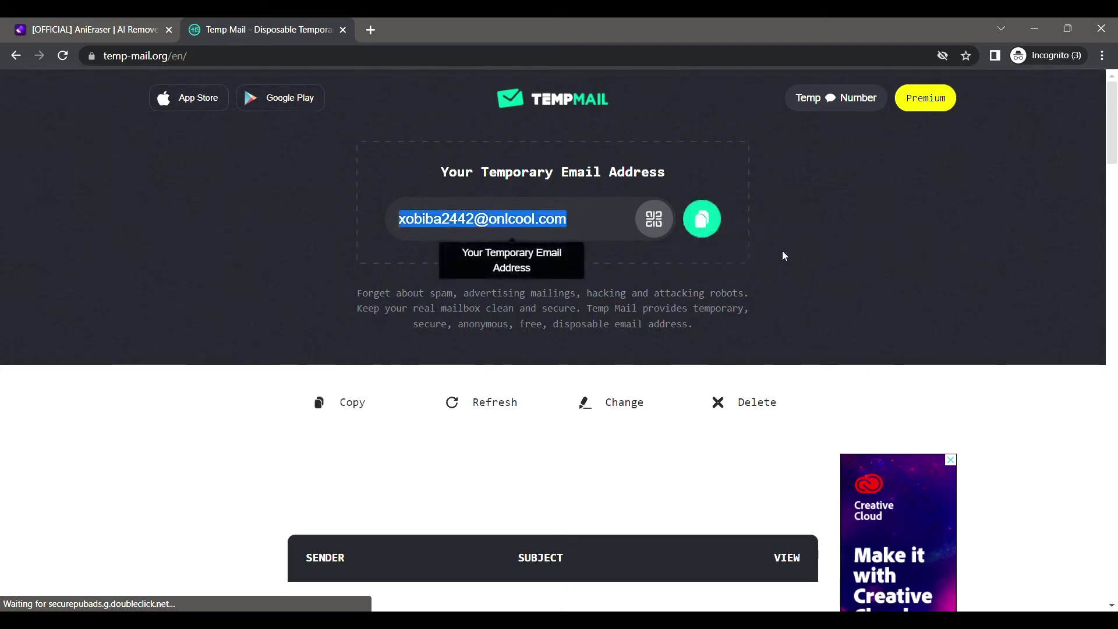
Upload a new video, then brush over its VEED.IO logo with the AI Model brush.
left_click(128, 32)
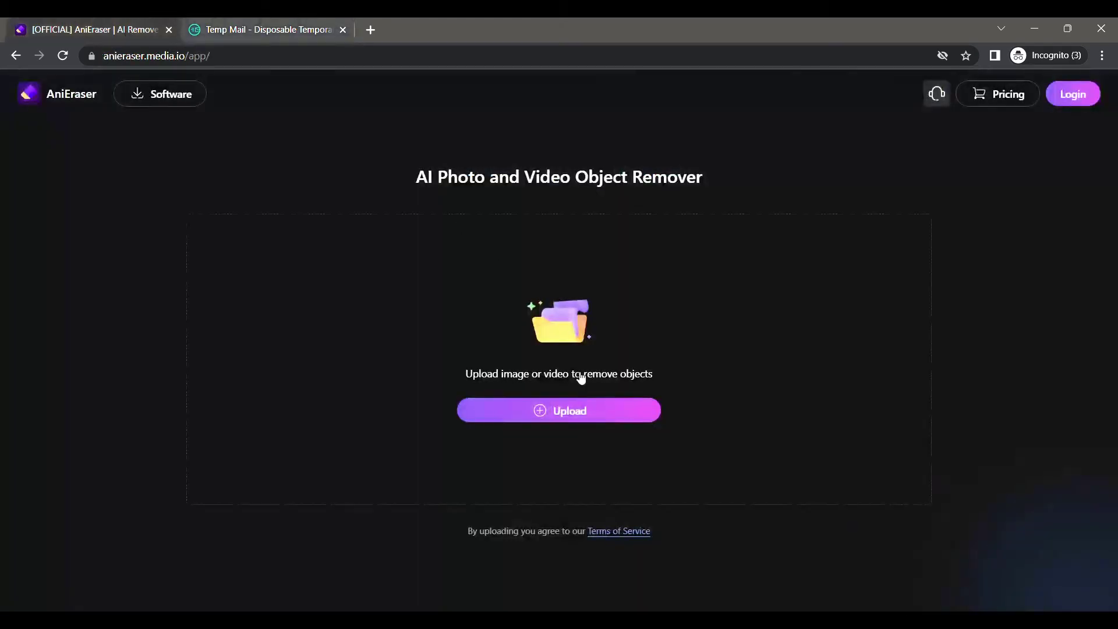
left_click(610, 419)
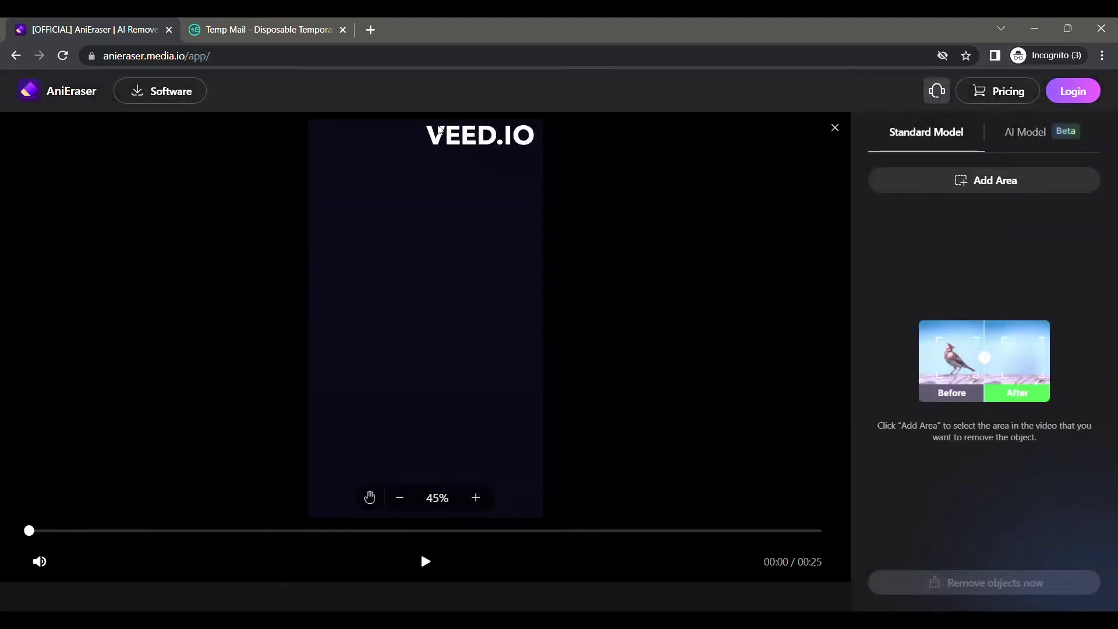
left_click(1025, 132)
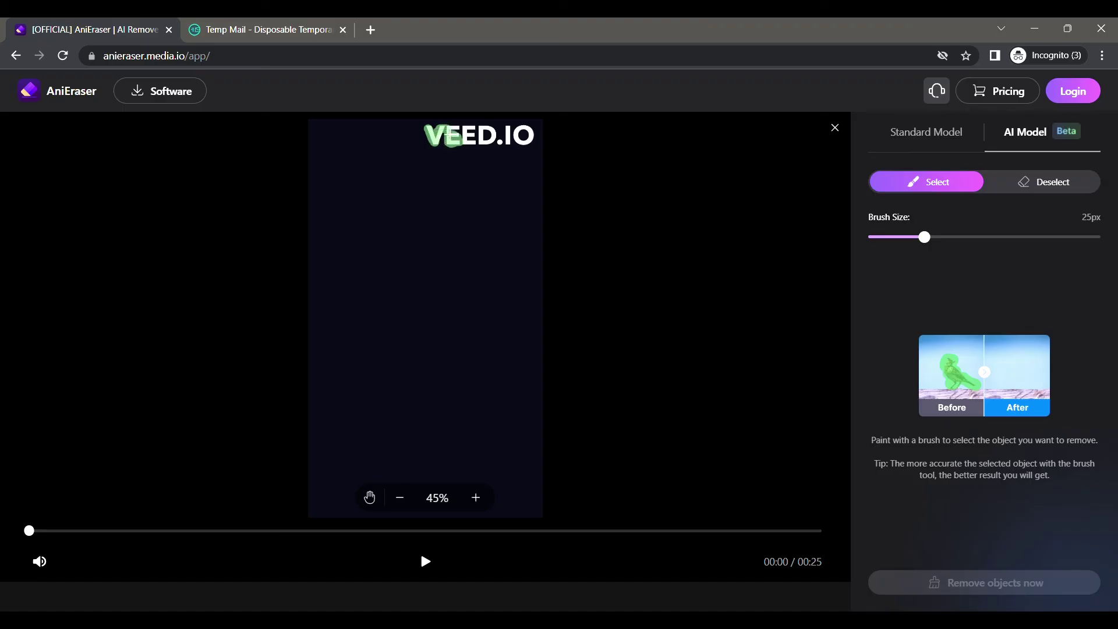
left_click_drag(450, 135, 528, 145)
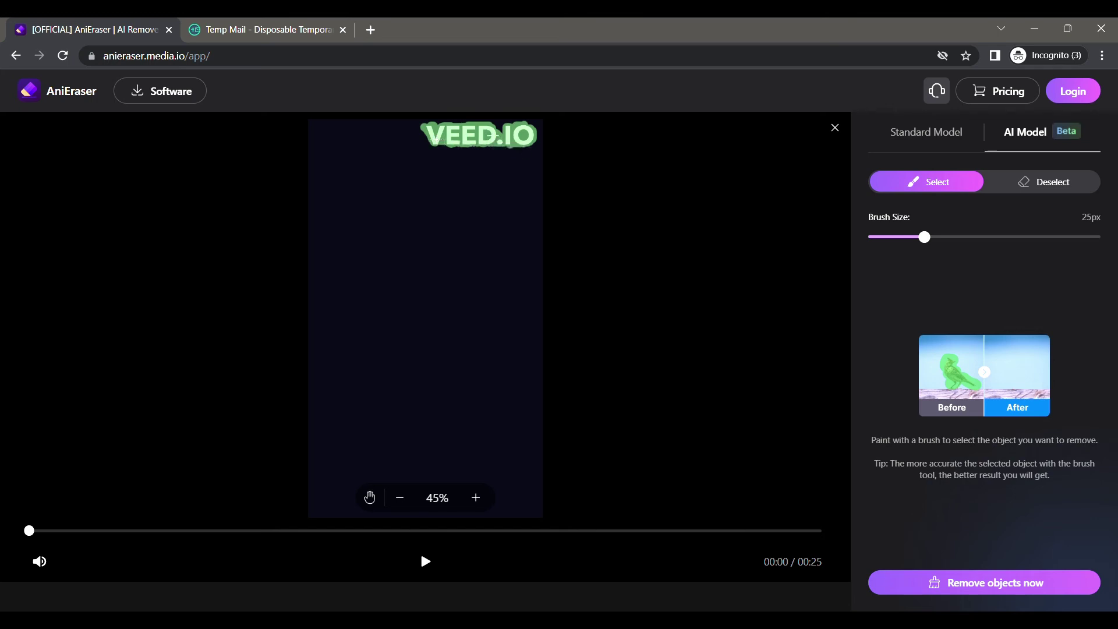
Start removing the watermark, then create a Wondershare account with the copied temp-mail address and a password.
left_click(1014, 589)
left_click_drag(411, 94, 521, 88)
left_click(278, 29)
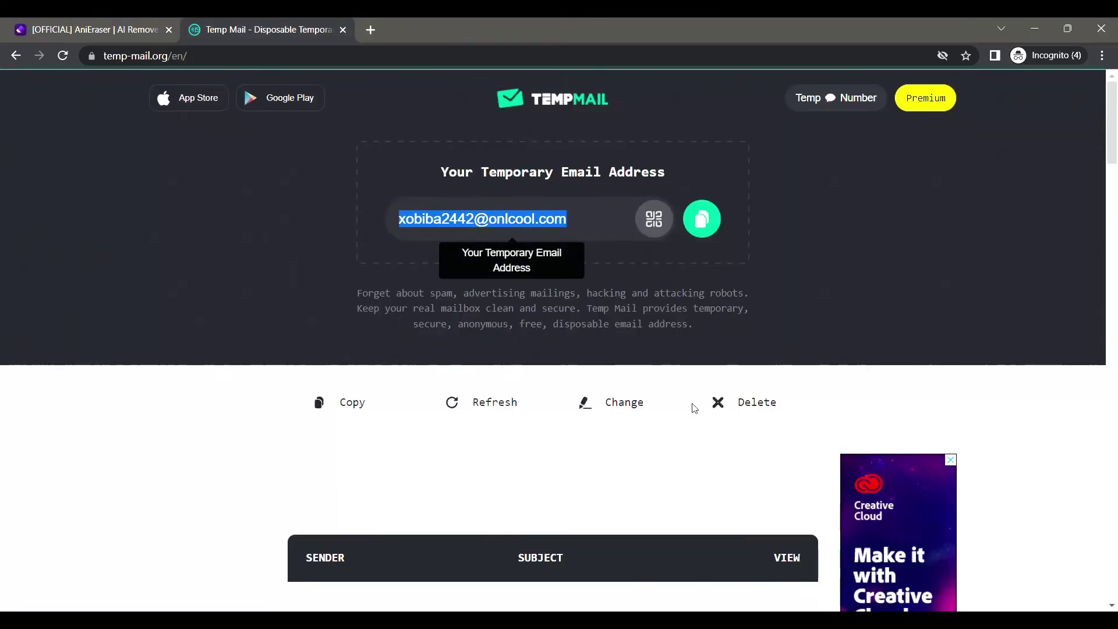
left_click(707, 227)
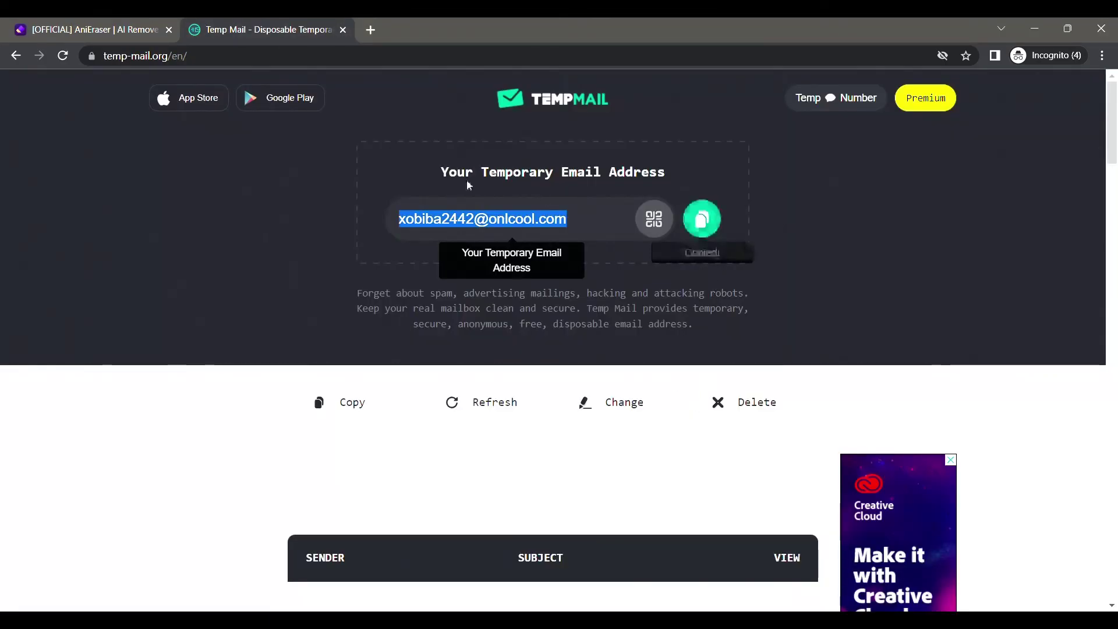
left_click(449, 382)
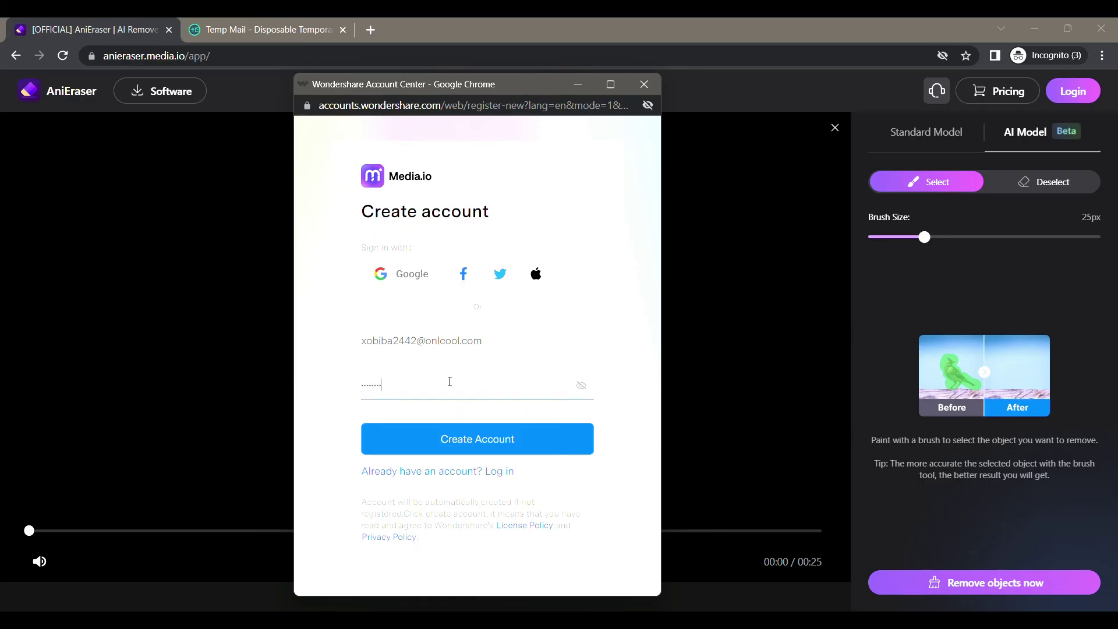
left_click(463, 444)
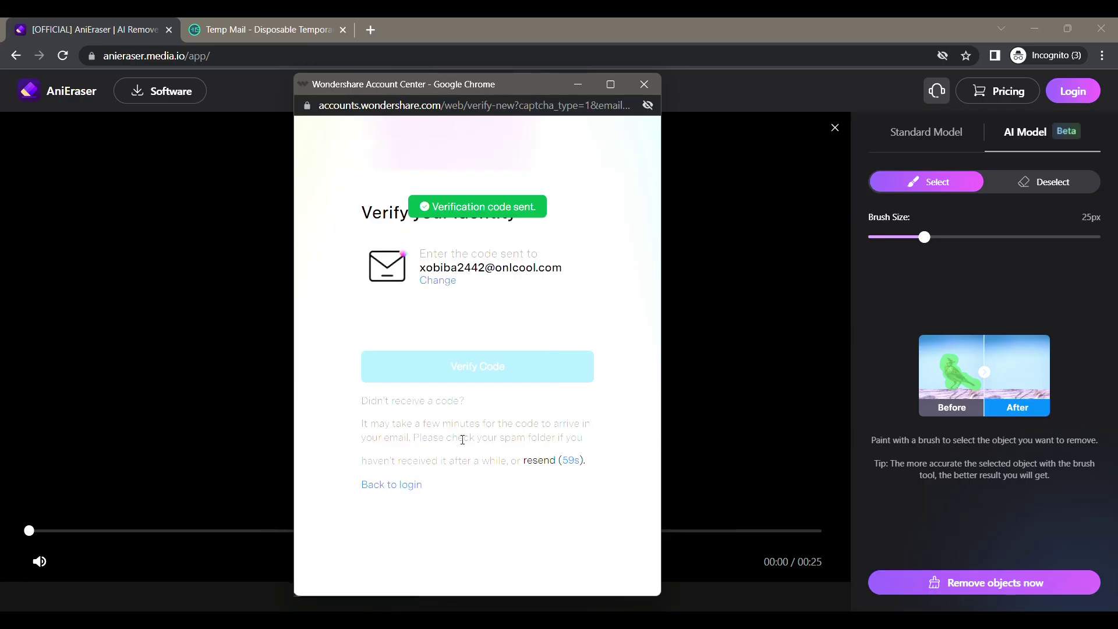
Copy the code from the Wondershare email in Temp Mail and submit it on the Verify your identity page.
left_click(288, 27)
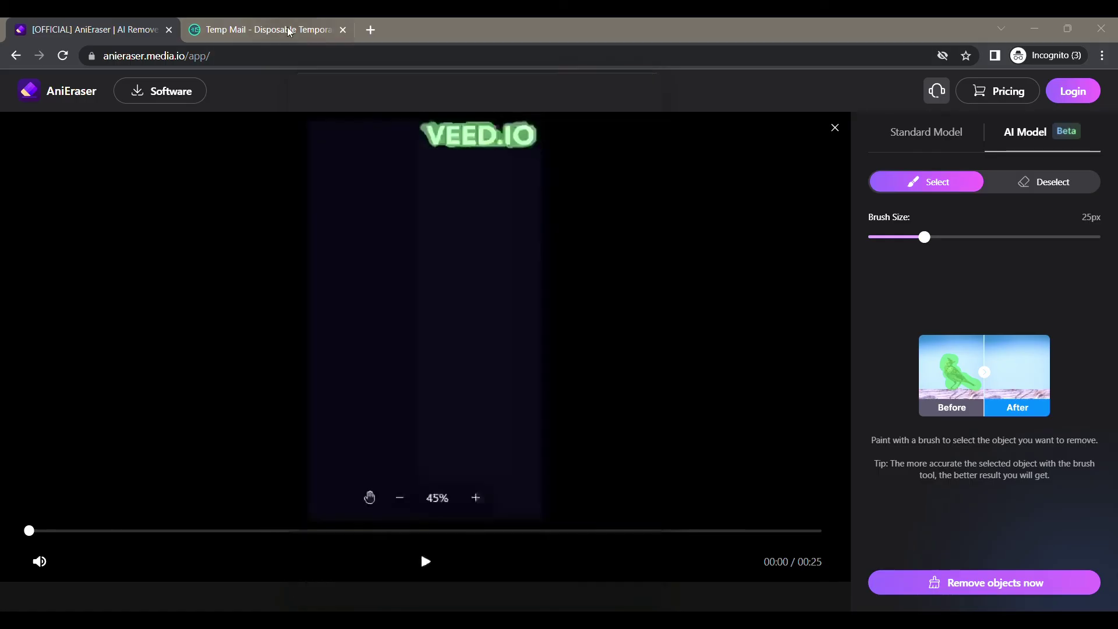
scroll(897, 245, "down", 6)
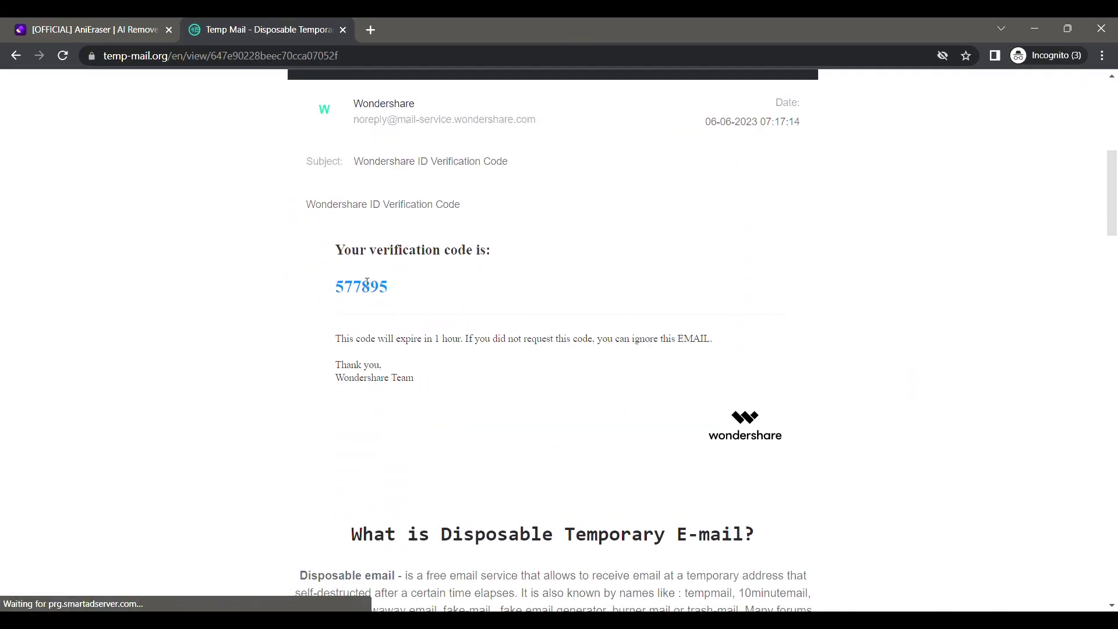
double_click(367, 282)
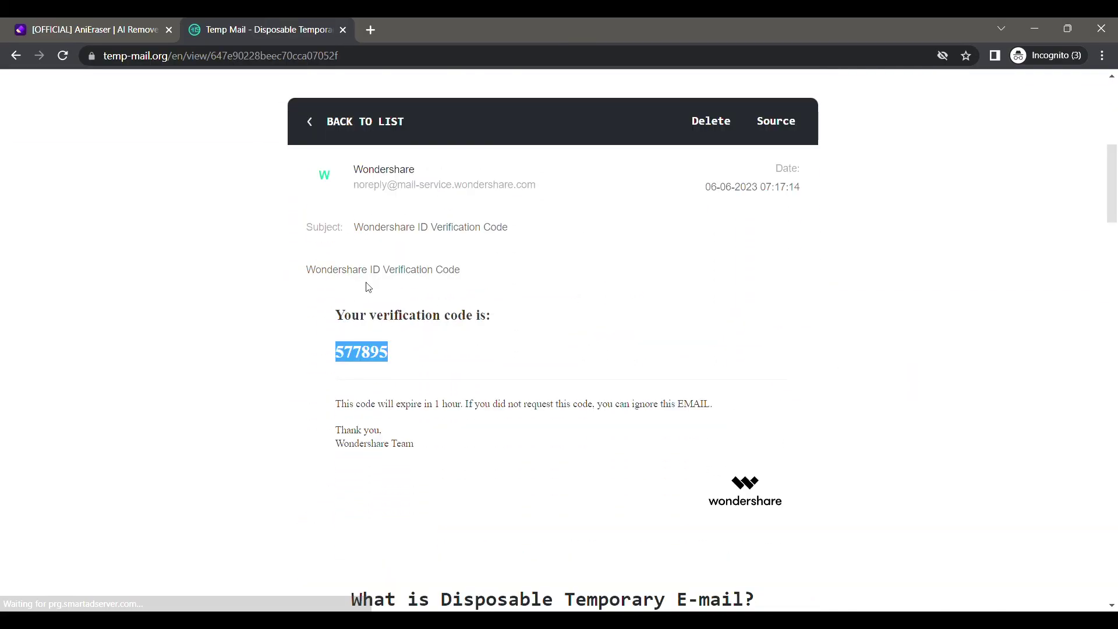
key("alt+Tab")
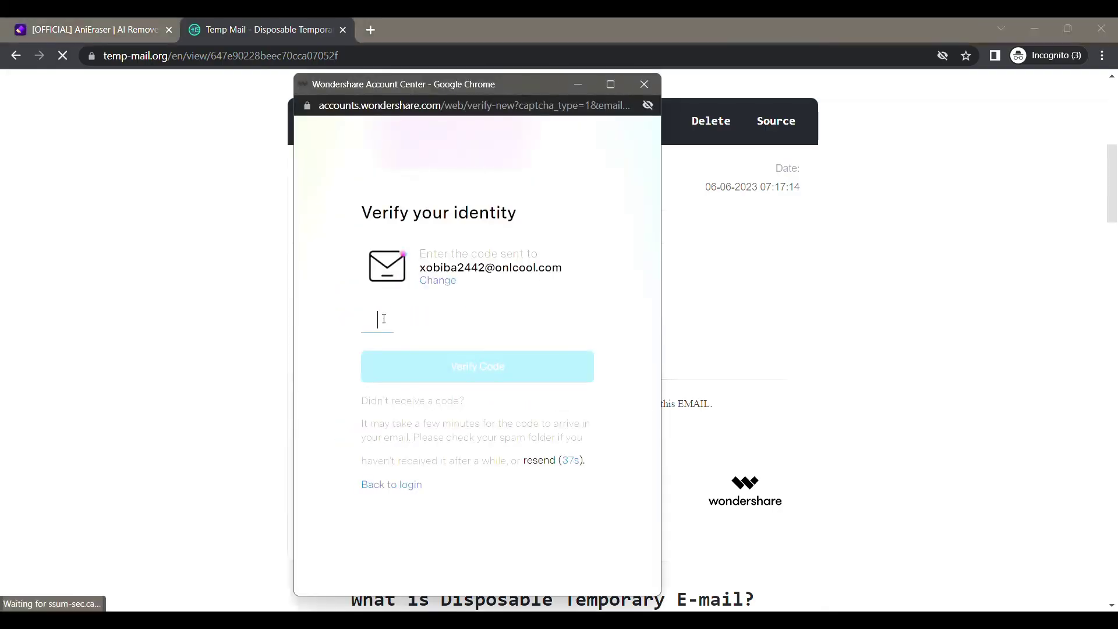
key("ctrl+v")
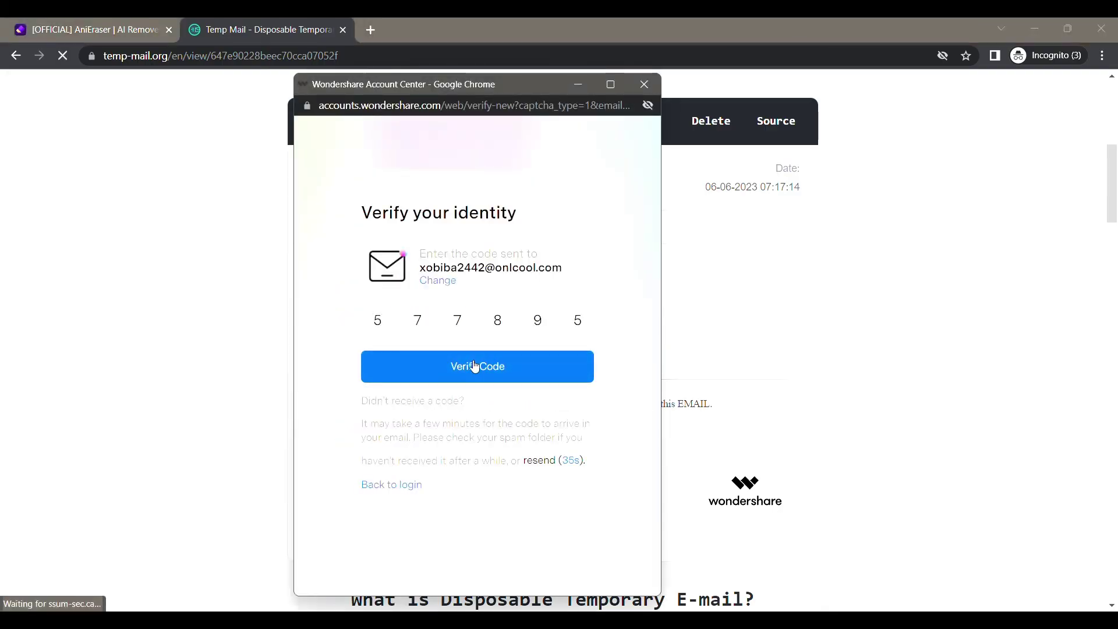
left_click(474, 367)
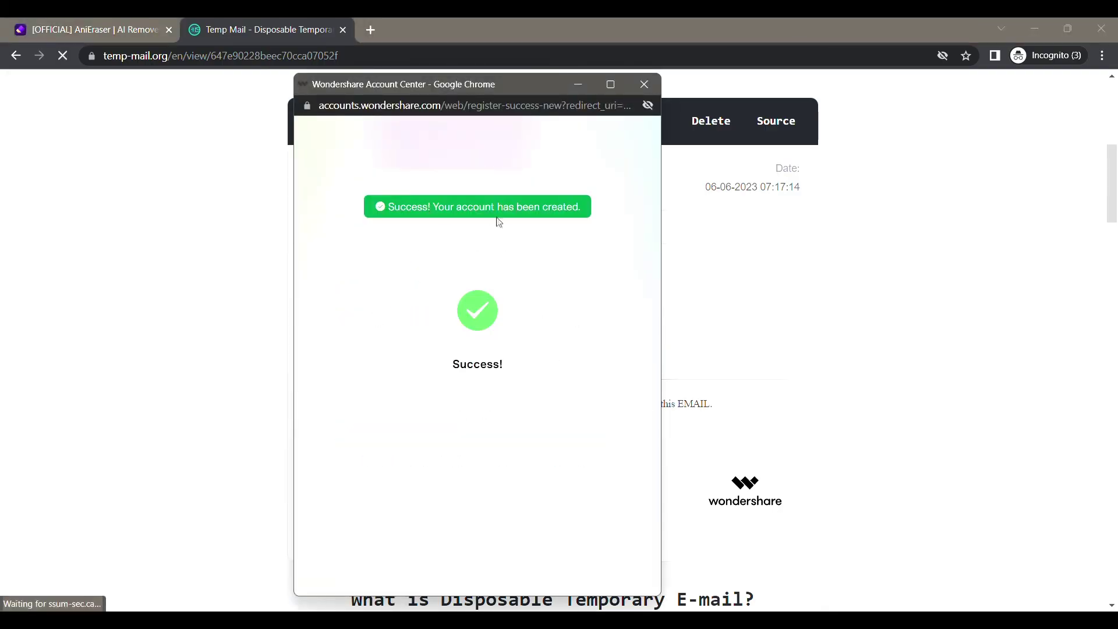